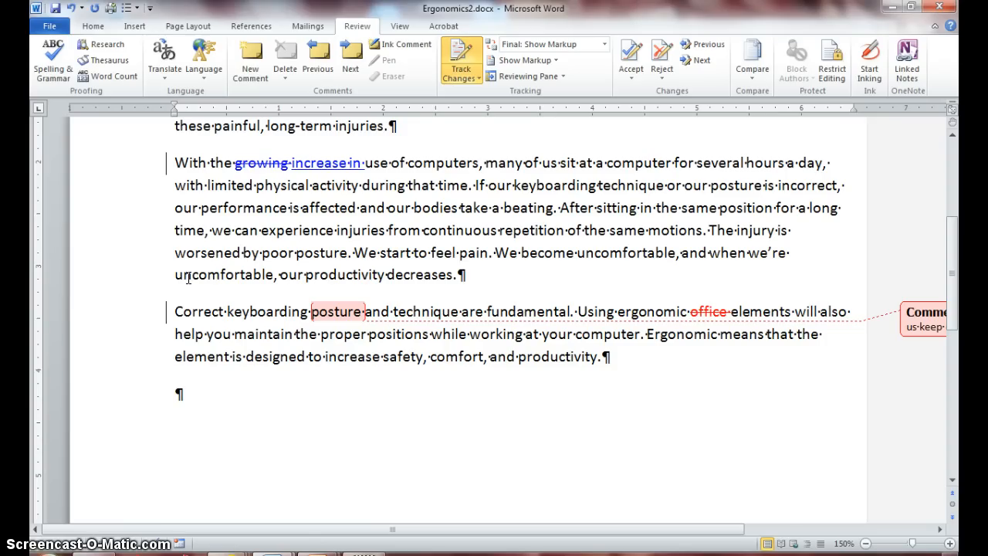
# - Save a copy of the document in the Lesson 14 folder under the name Ergonomics3
pyautogui.click(50, 26)
pyautogui.click(54, 68)
pyautogui.press('Right')
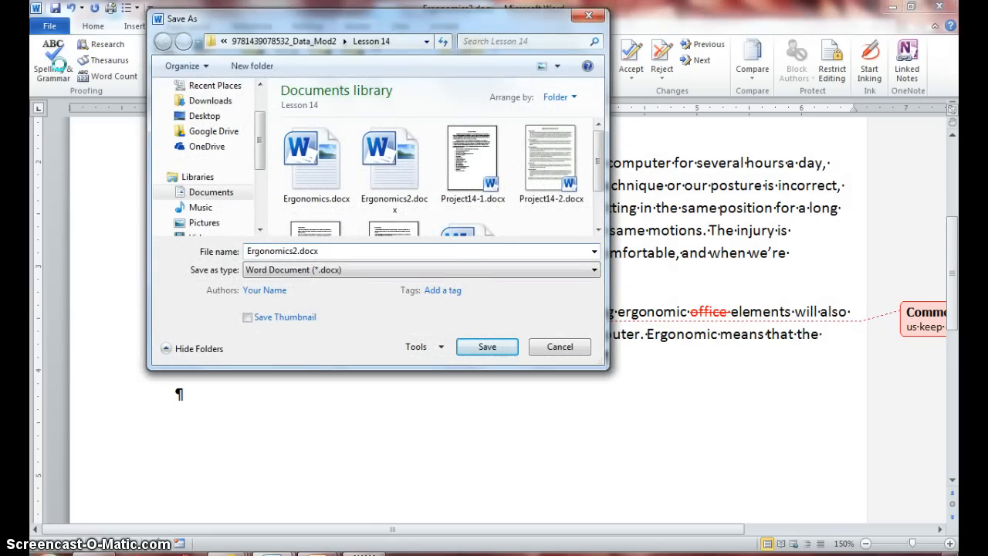
pyautogui.press('BackSpace')
pyautogui.press('BackSpace')
pyautogui.press('BackSpace')
pyautogui.press('BackSpace')
pyautogui.press('BackSpace')
pyautogui.press('BackSpace')
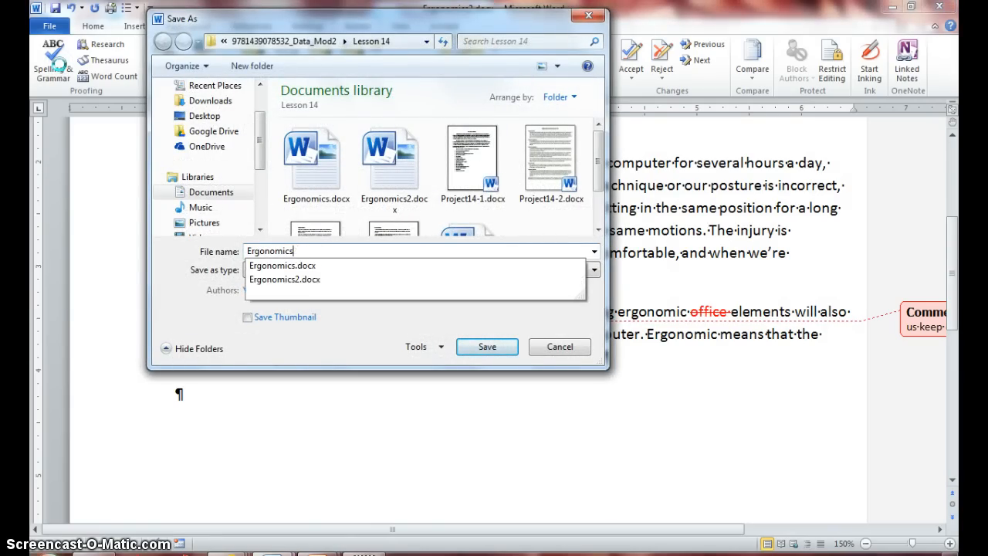
pyautogui.write('3')
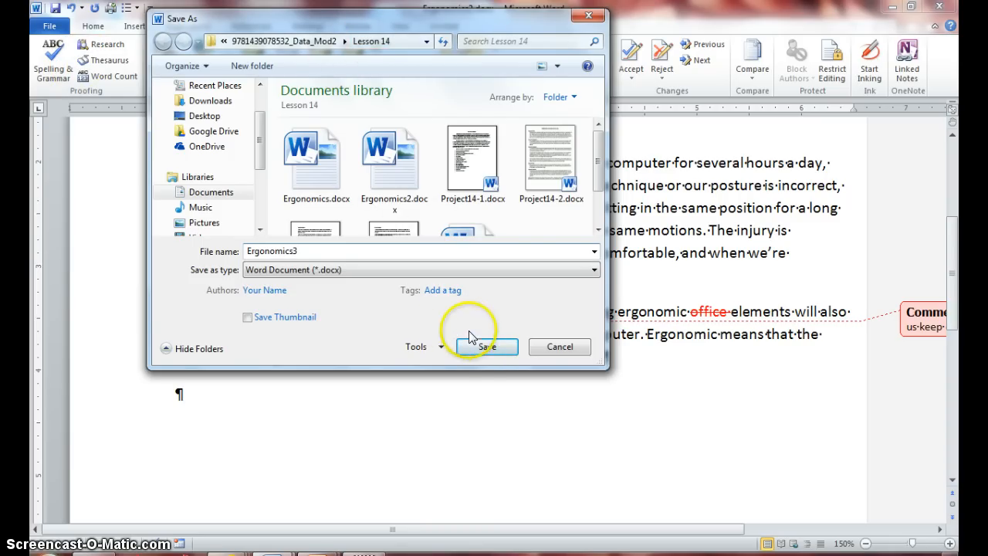
pyautogui.click(485, 349)
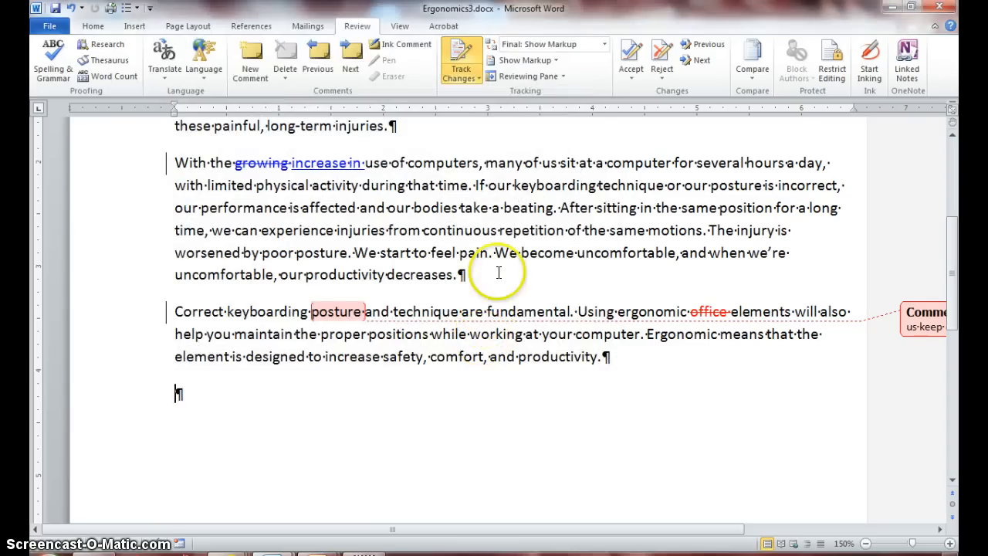
pyautogui.click(393, 26)
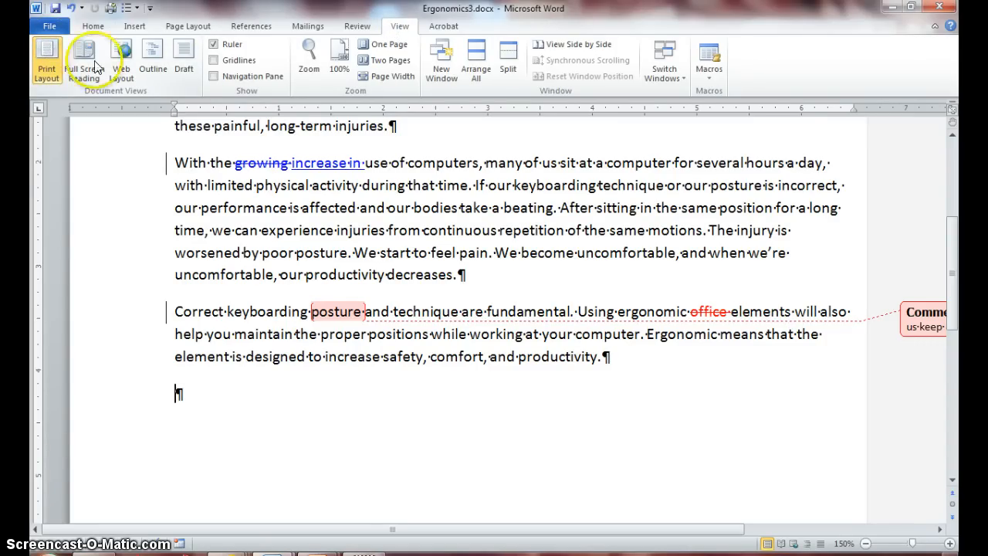
pyautogui.click(358, 27)
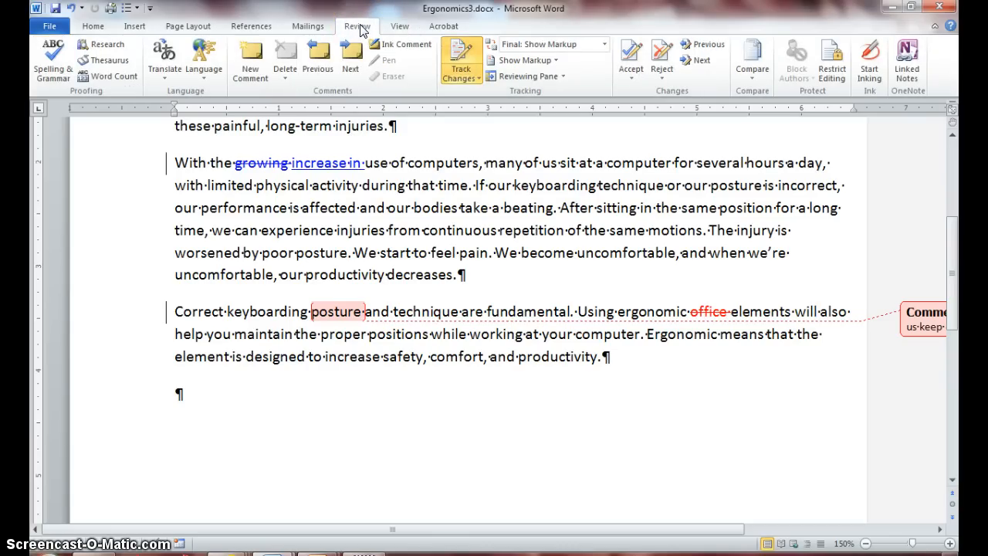
pyautogui.click(395, 48)
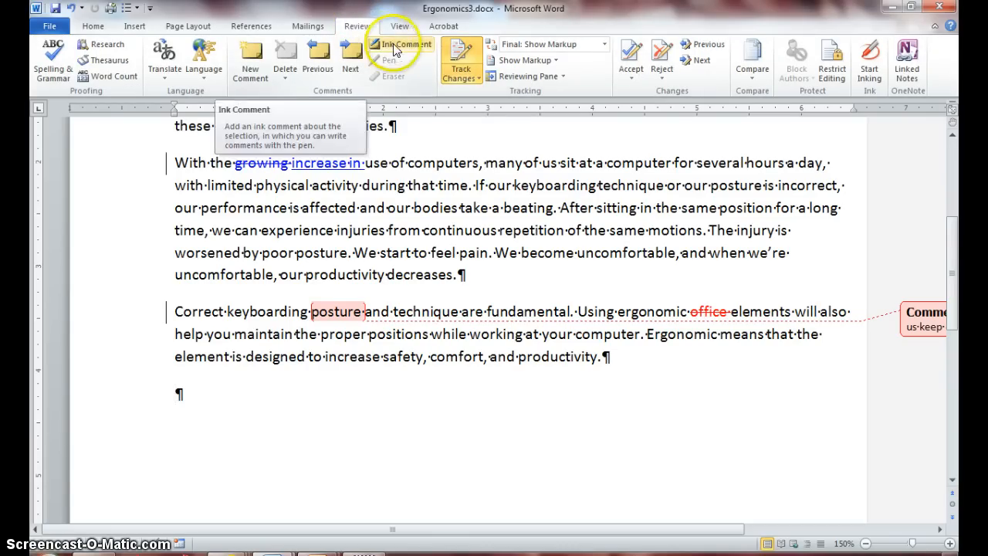
# - Hide the red-marked reviewer's comments and changes so only Reviewer1's markup is displayed
pyautogui.click(555, 61)
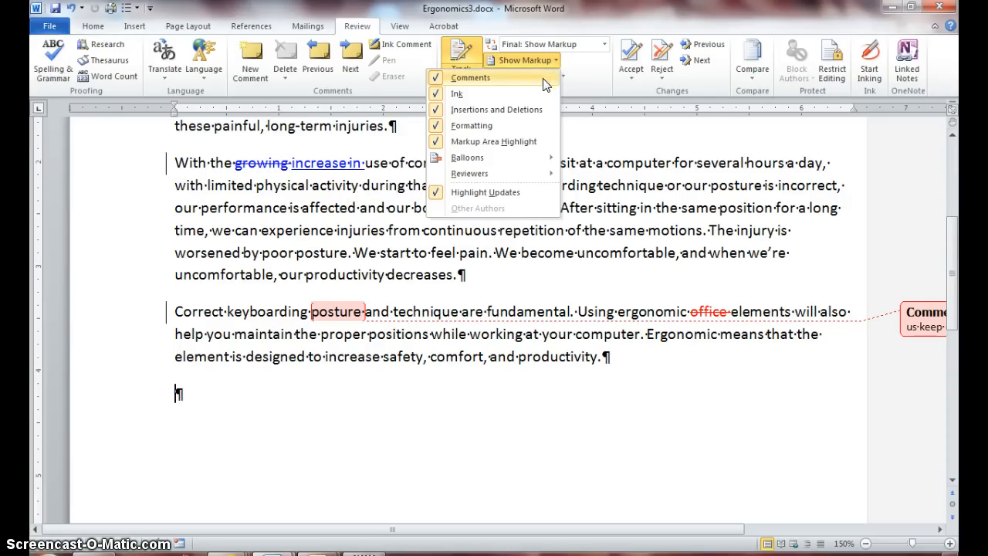
pyautogui.click(533, 116)
pyautogui.moveTo(510, 173)
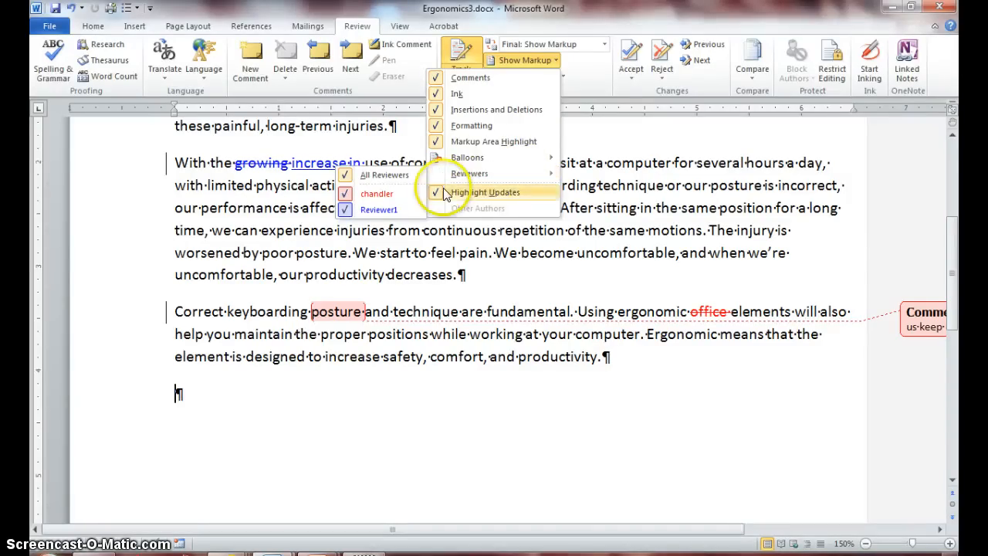
pyautogui.click(394, 207)
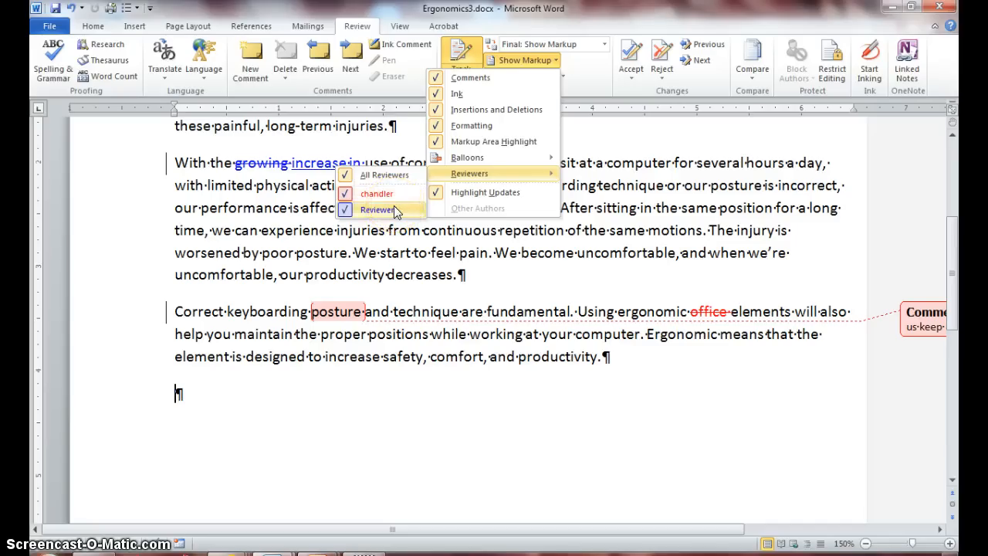
pyautogui.click(392, 196)
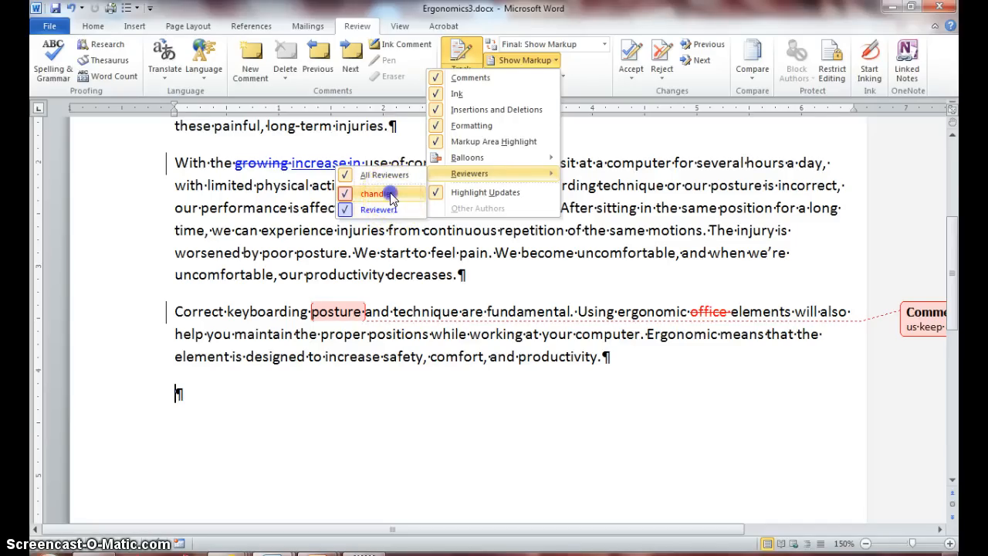
pyautogui.click(390, 192)
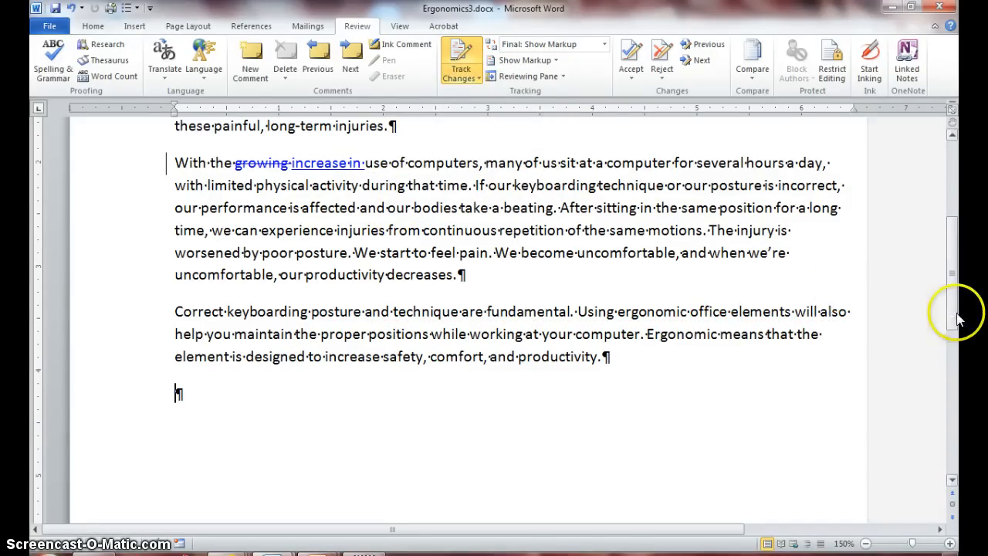
pyautogui.moveTo(954, 308); pyautogui.dragTo(953, 267)
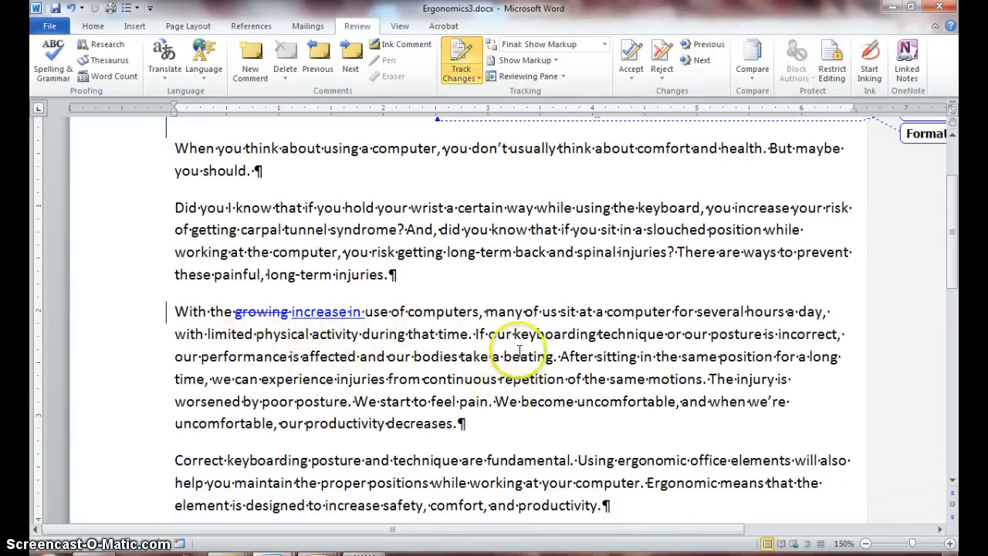
# - Show the hidden red-marked reviewer's comments and changes again
pyautogui.click(552, 62)
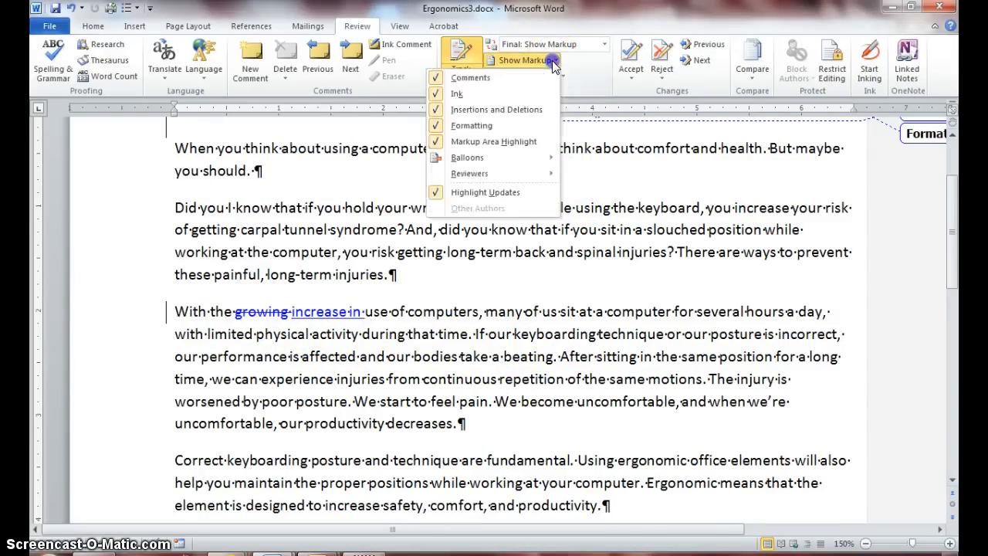
pyautogui.moveTo(475, 173)
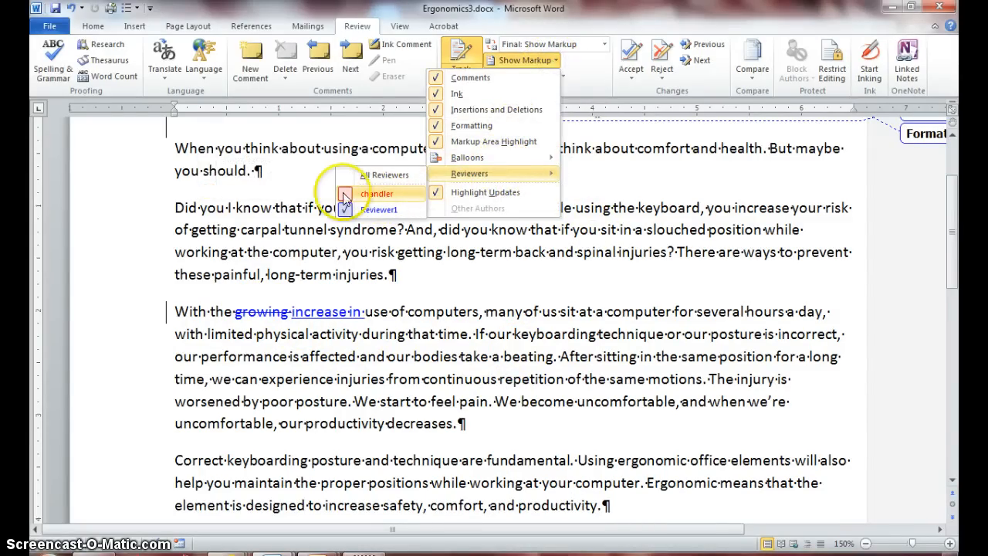
pyautogui.click(341, 194)
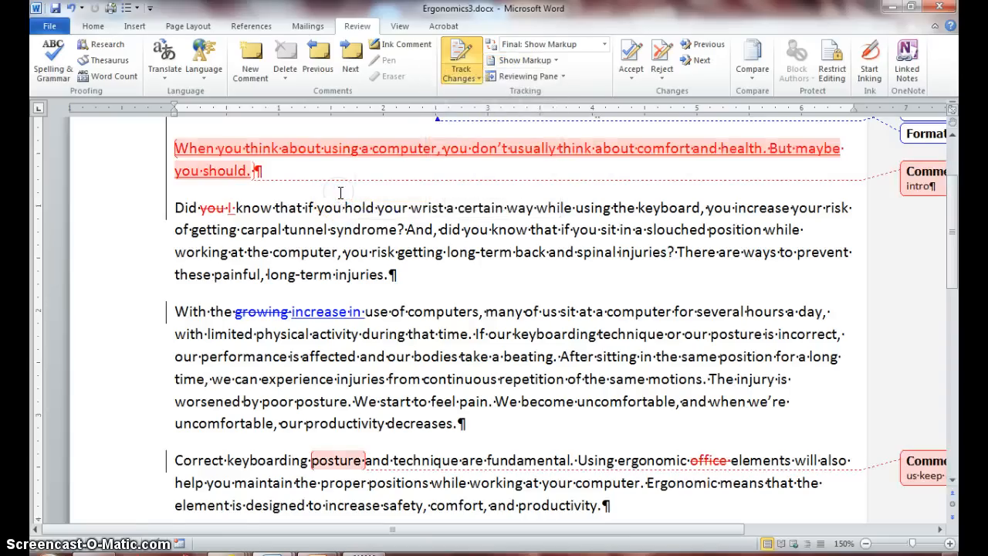
pyautogui.click(478, 80)
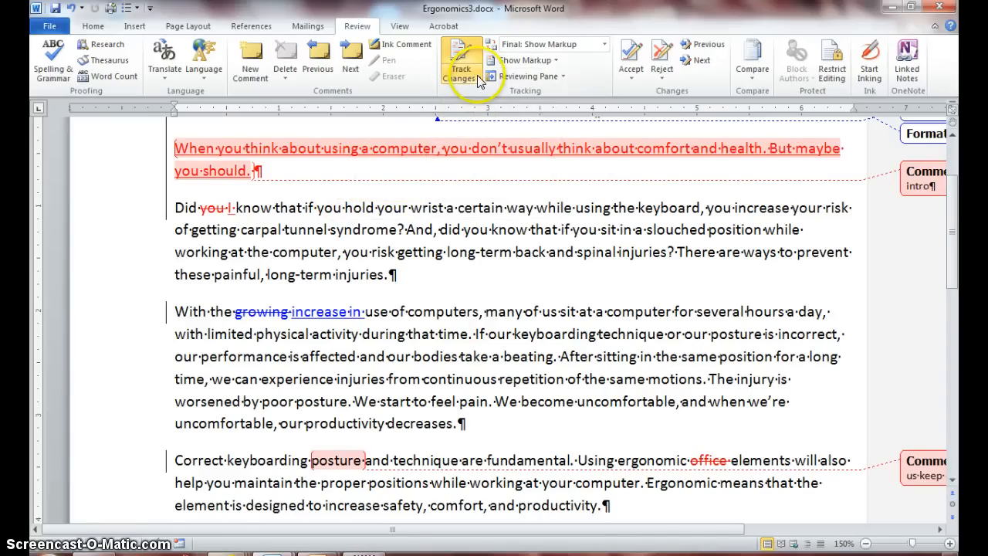
pyautogui.click(521, 75)
pyautogui.click(521, 75)
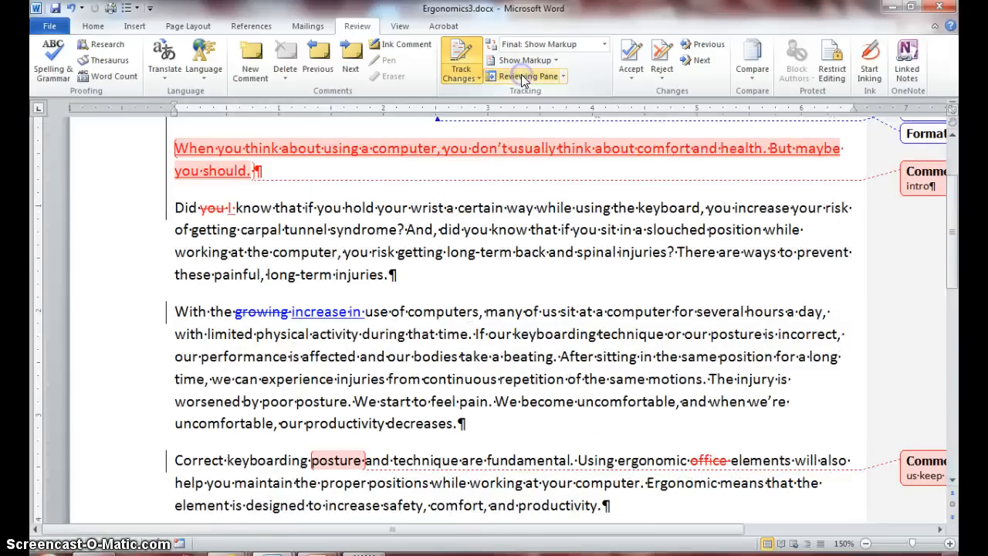
# - Hide Reviewer1's markup so that only the other reviewer's comments and changes are displayed
pyautogui.click(543, 62)
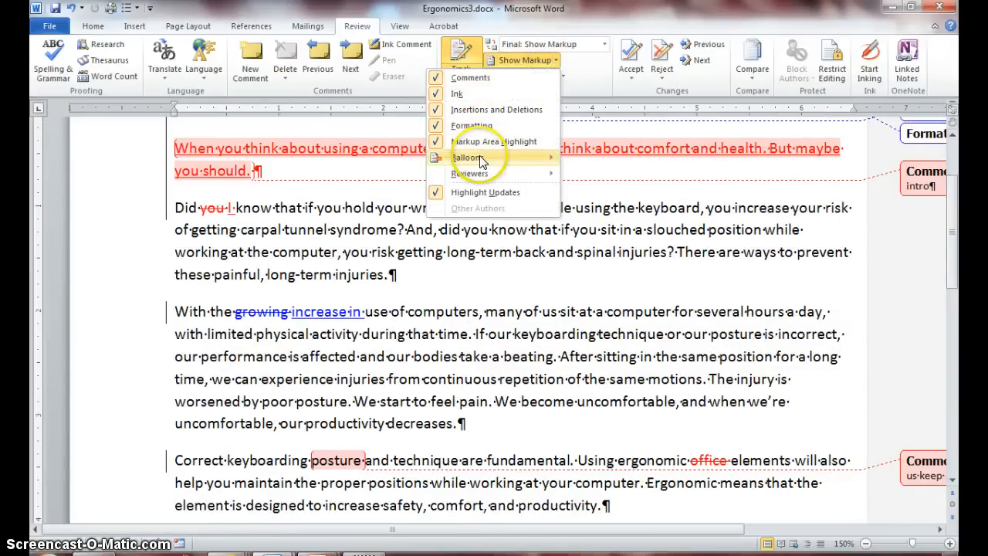
pyautogui.moveTo(478, 175)
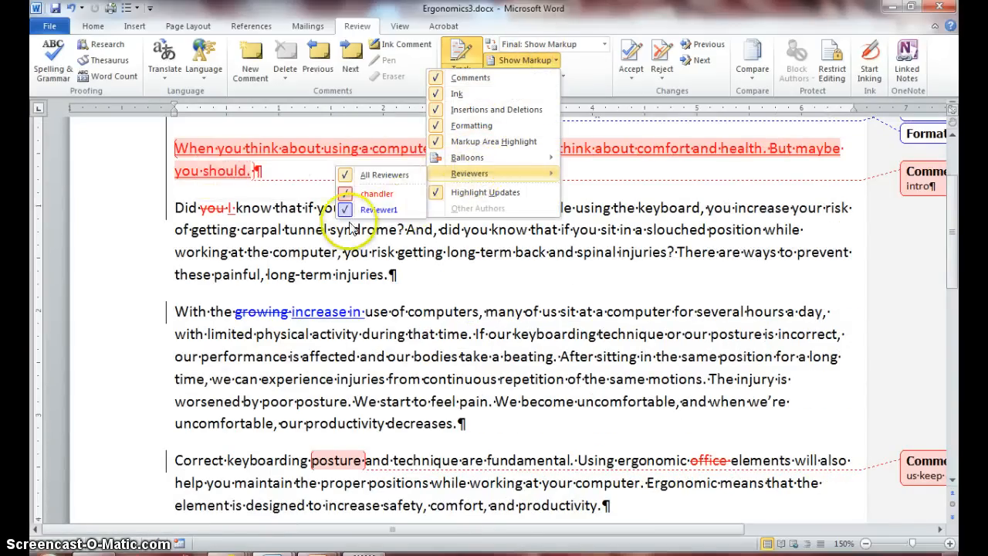
pyautogui.click(343, 210)
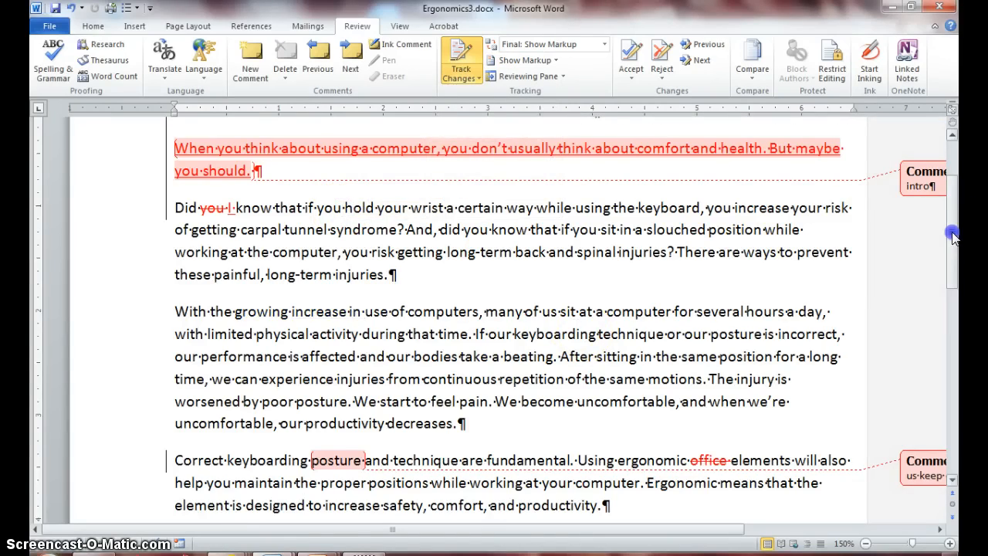
pyautogui.moveTo(953, 232)
pyautogui.mouseDown()
pyautogui.moveTo(954, 306)
pyautogui.moveTo(954, 199)
pyautogui.moveTo(952, 238)
pyautogui.mouseUp()
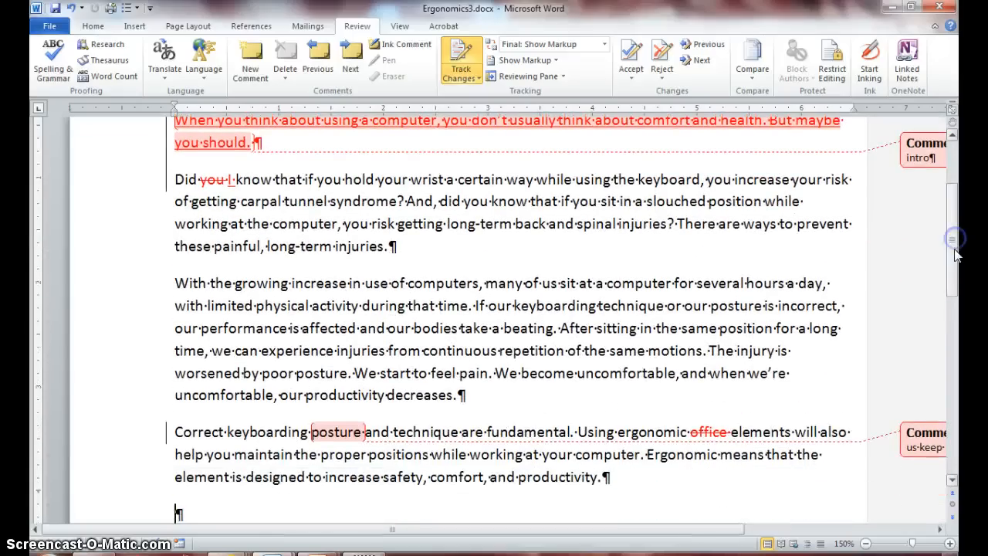
pyautogui.click(865, 543)
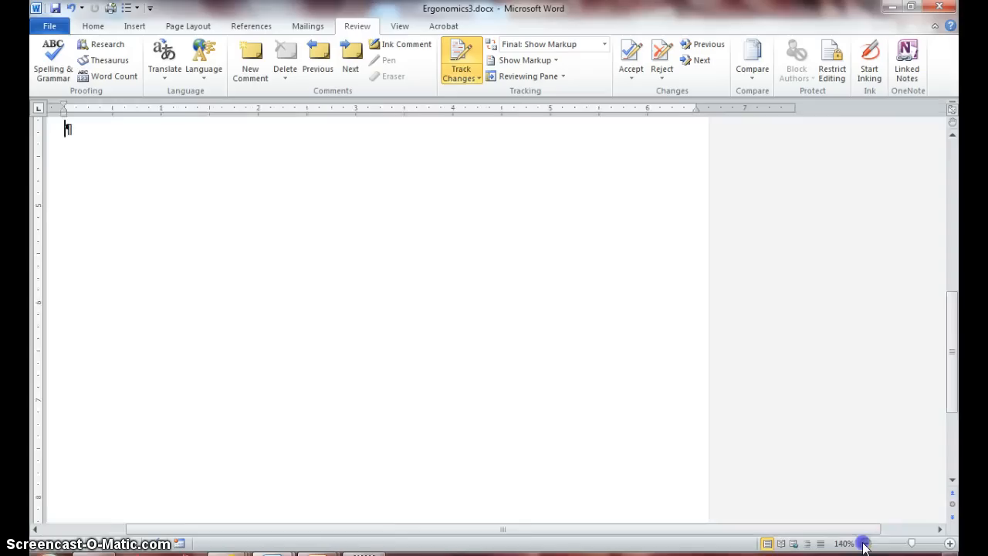
pyautogui.click(865, 544)
pyautogui.moveTo(952, 396); pyautogui.dragTo(946, 274)
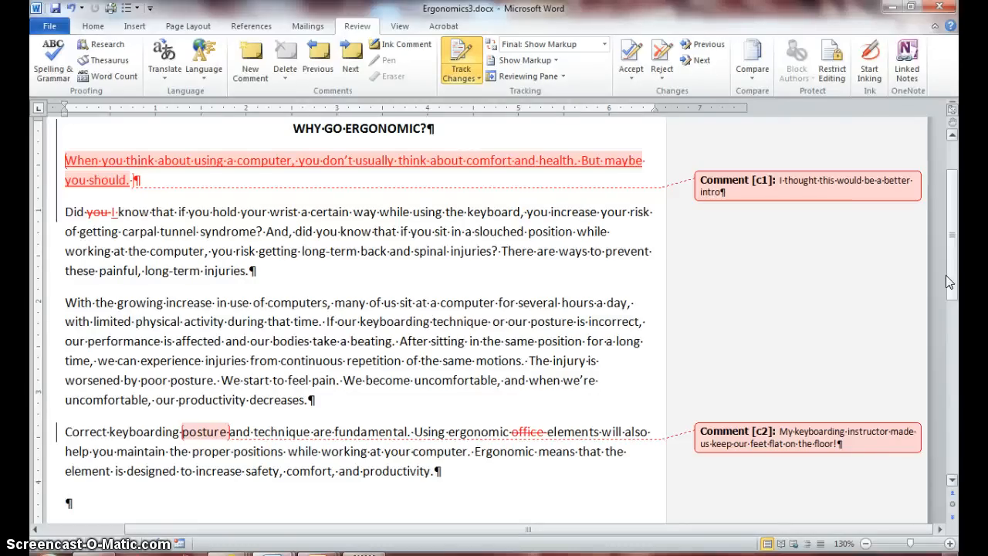
# - Display the document as Final without markup and return it to Final: Show Markup
pyautogui.click(605, 48)
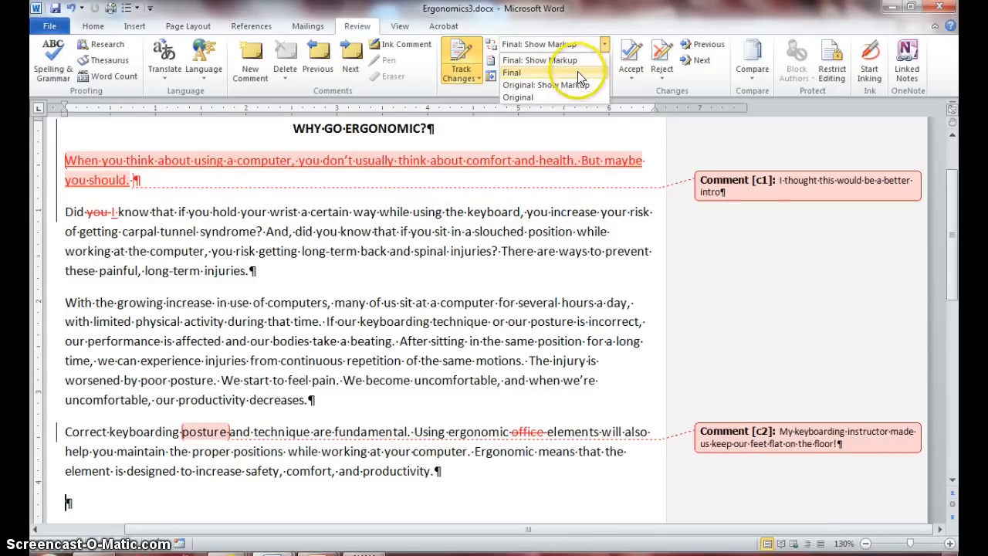
pyautogui.click(577, 72)
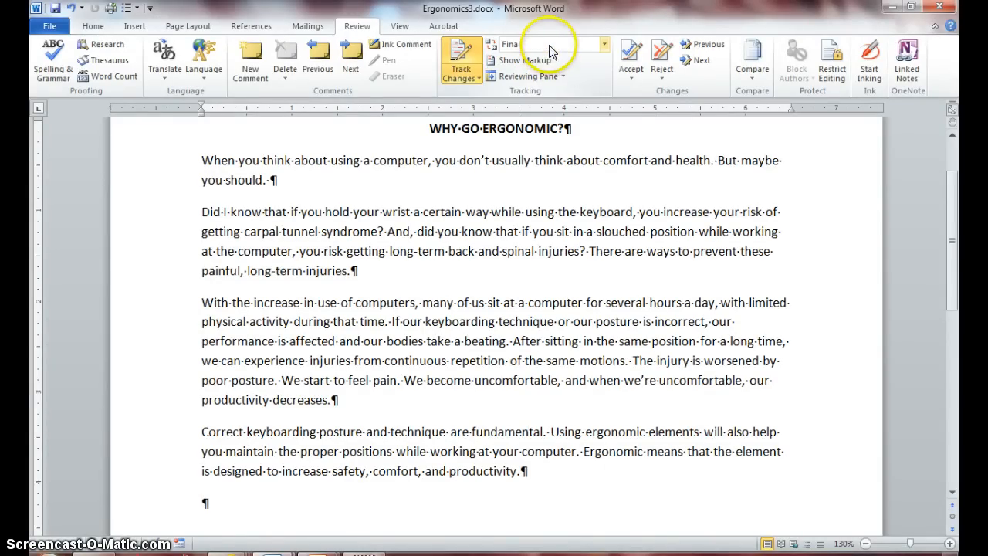
pyautogui.click(550, 46)
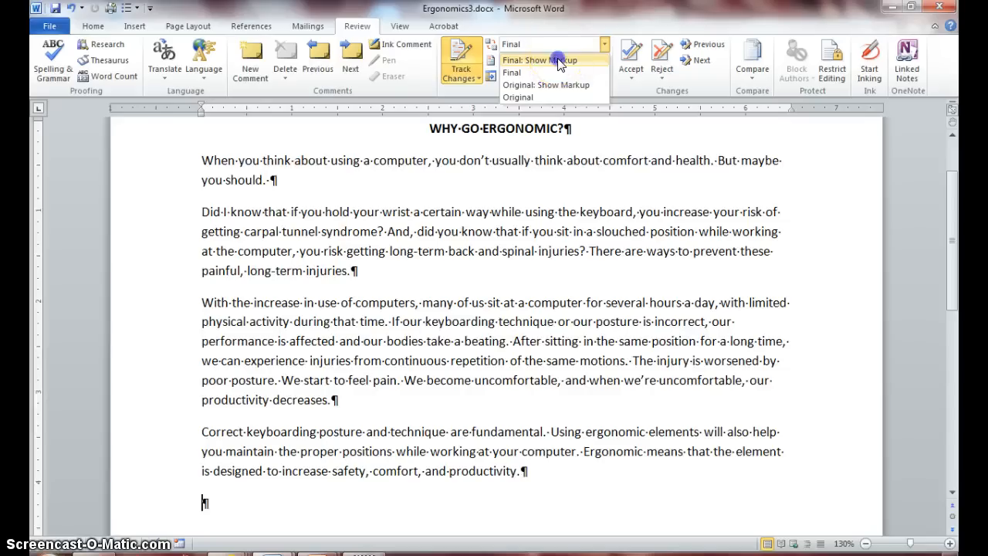
pyautogui.click(562, 61)
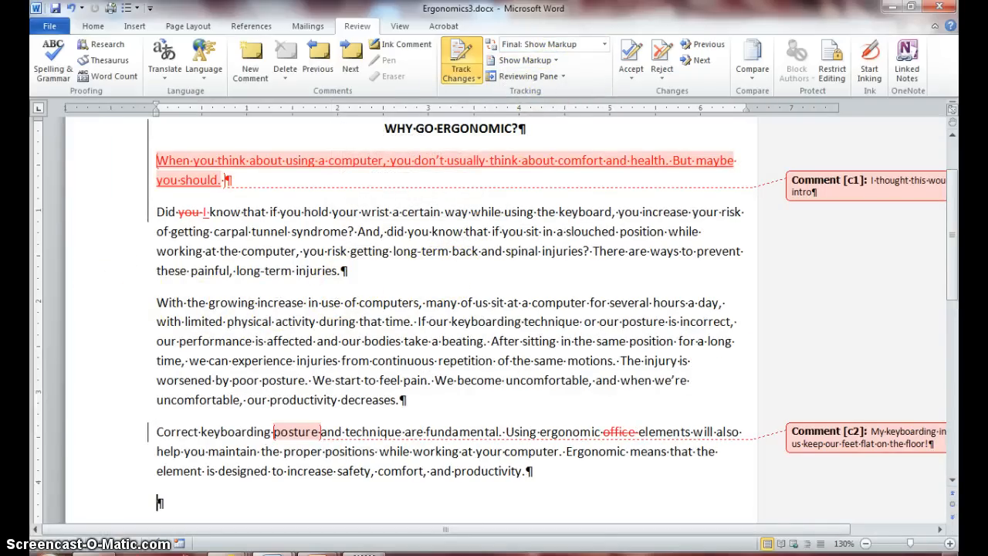
# - Set the document's print settings to print only the List of Markup
pyautogui.click(49, 29)
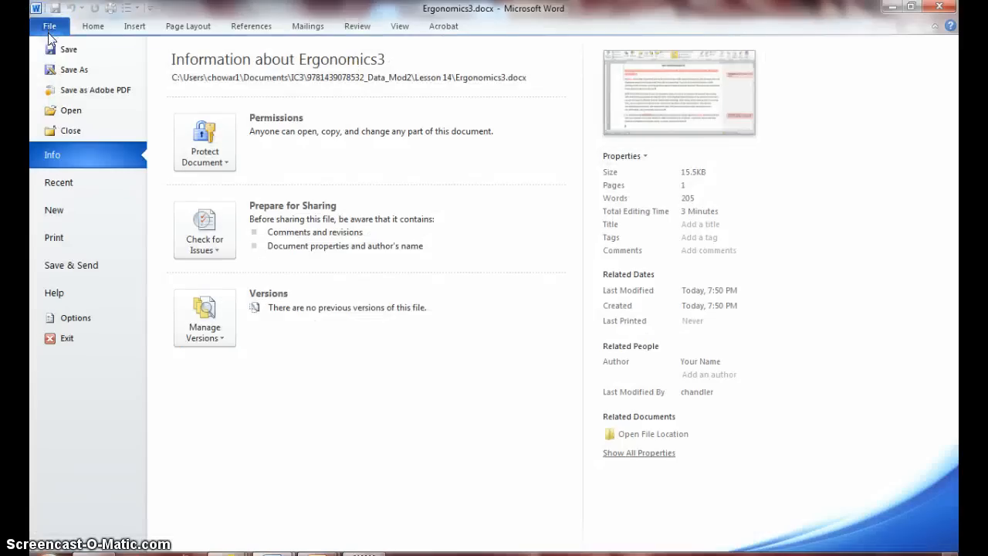
pyautogui.click(73, 238)
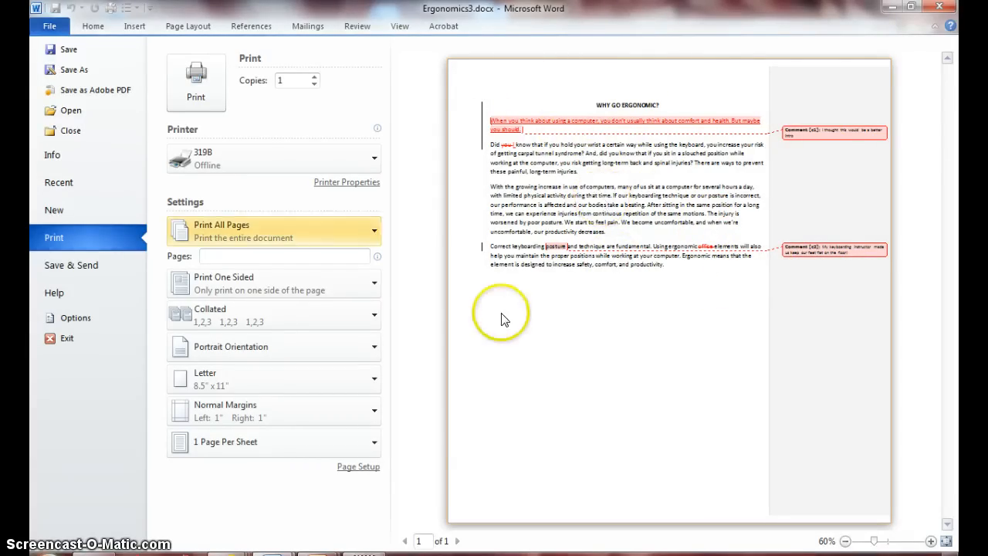
pyautogui.click(371, 233)
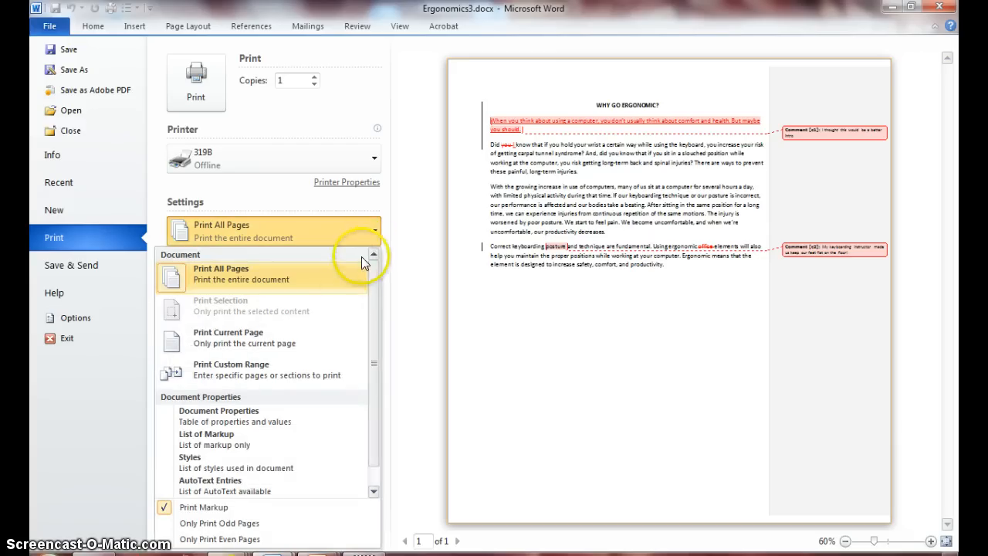
pyautogui.click(310, 435)
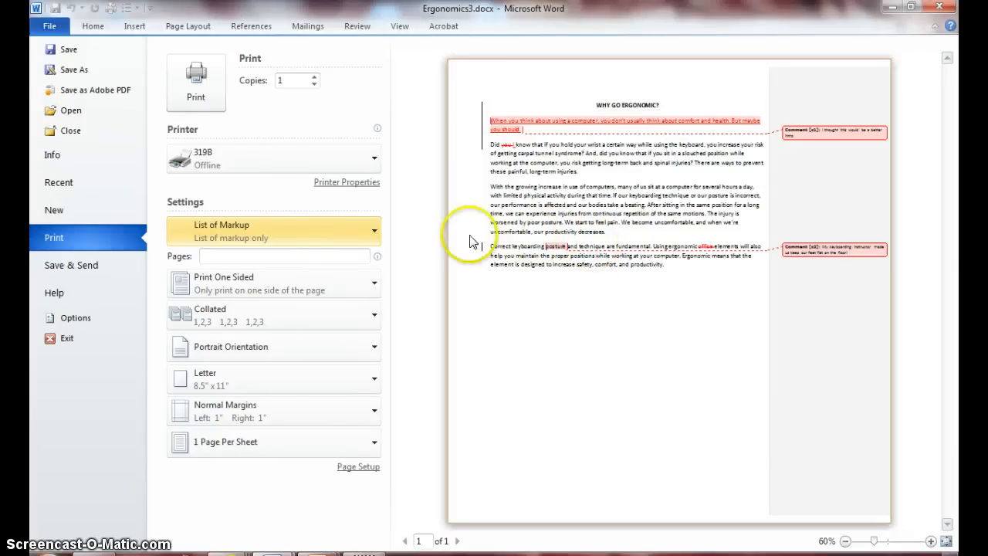
# - Set printing back to Print All Pages and return to the document's review tools
pyautogui.click(363, 237)
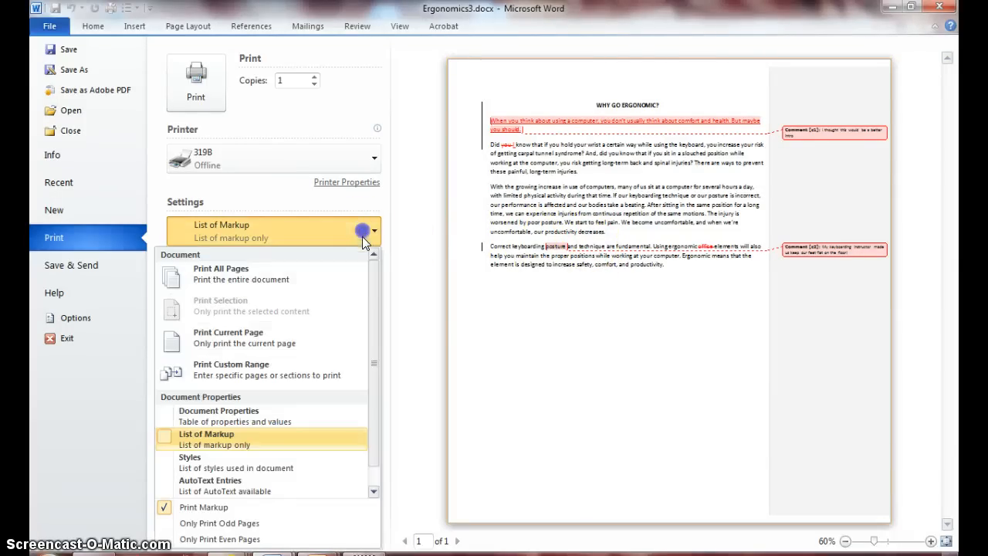
pyautogui.click(315, 282)
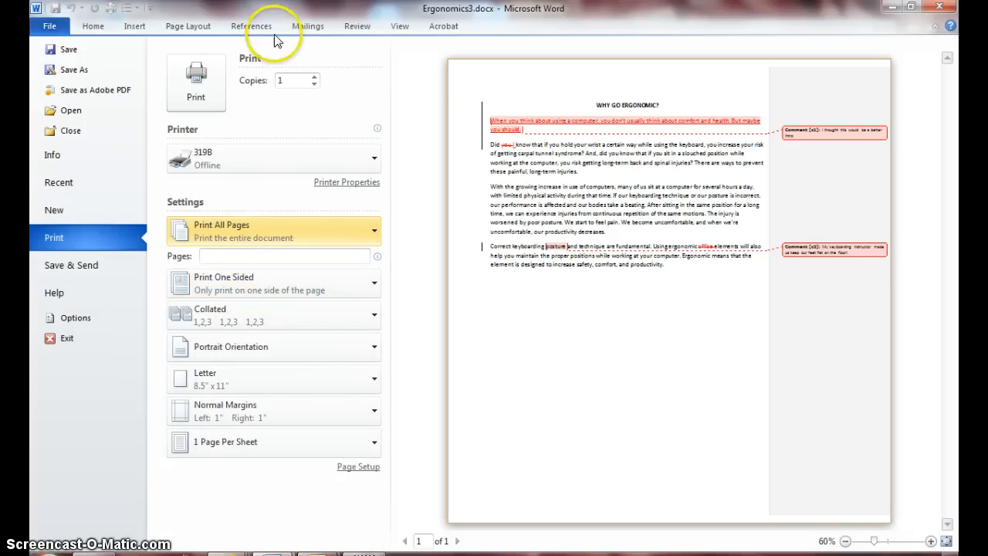
pyautogui.click(357, 27)
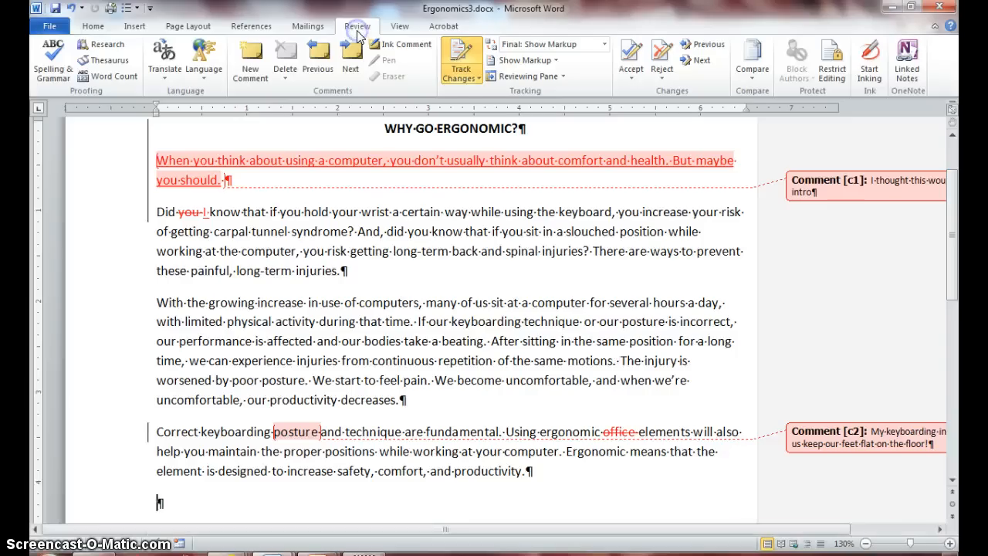
# - Display the document as Final without markup, check its print preview, and return to the review tools
pyautogui.click(543, 44)
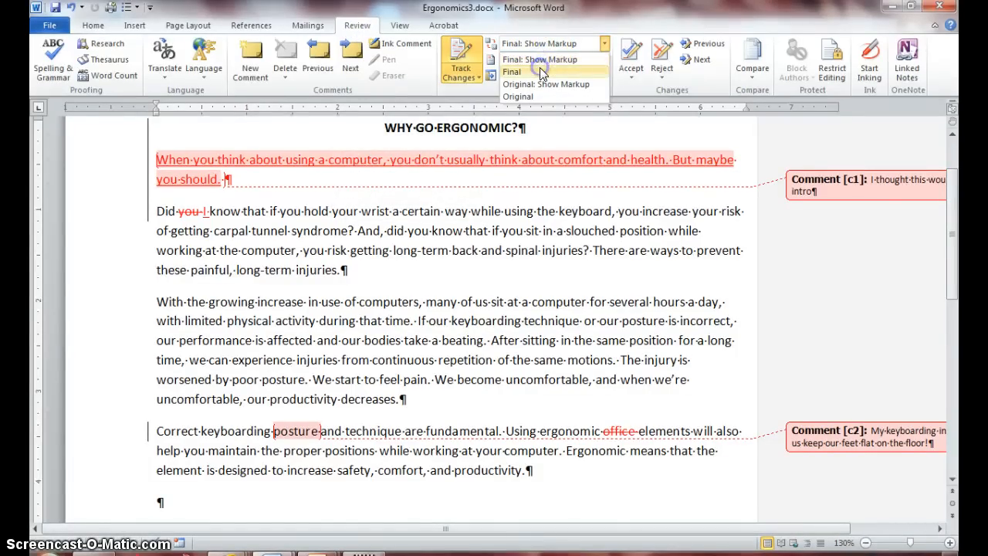
pyautogui.click(512, 71)
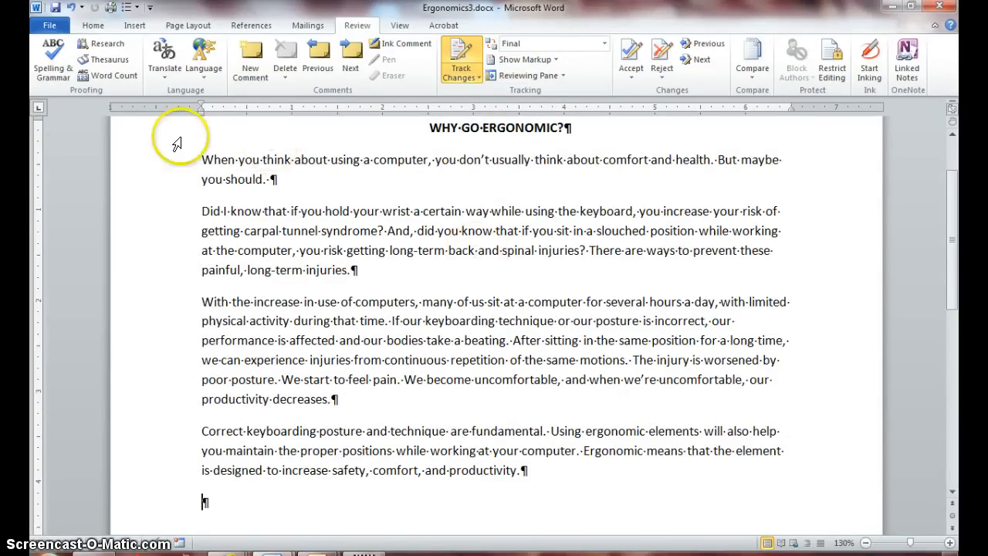
pyautogui.click(49, 25)
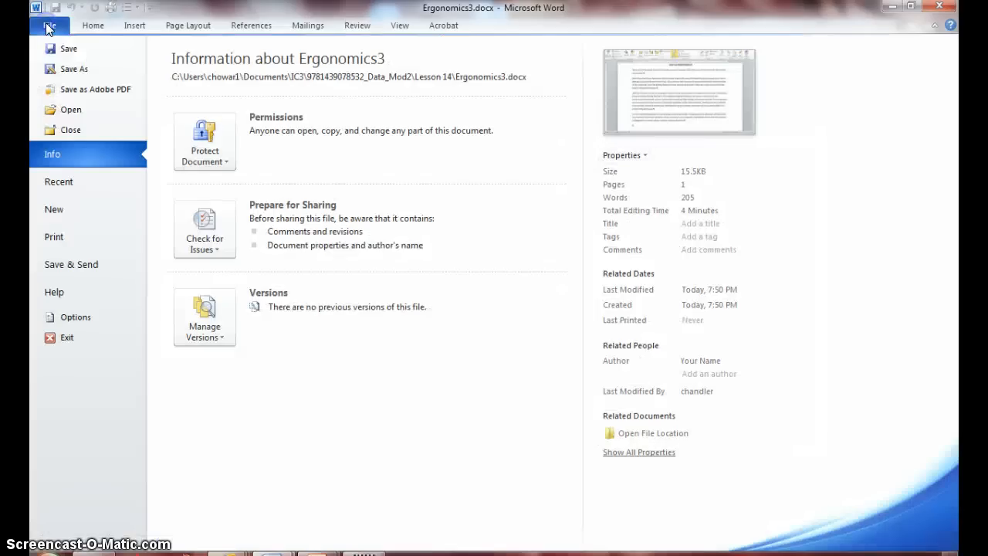
pyautogui.click(85, 240)
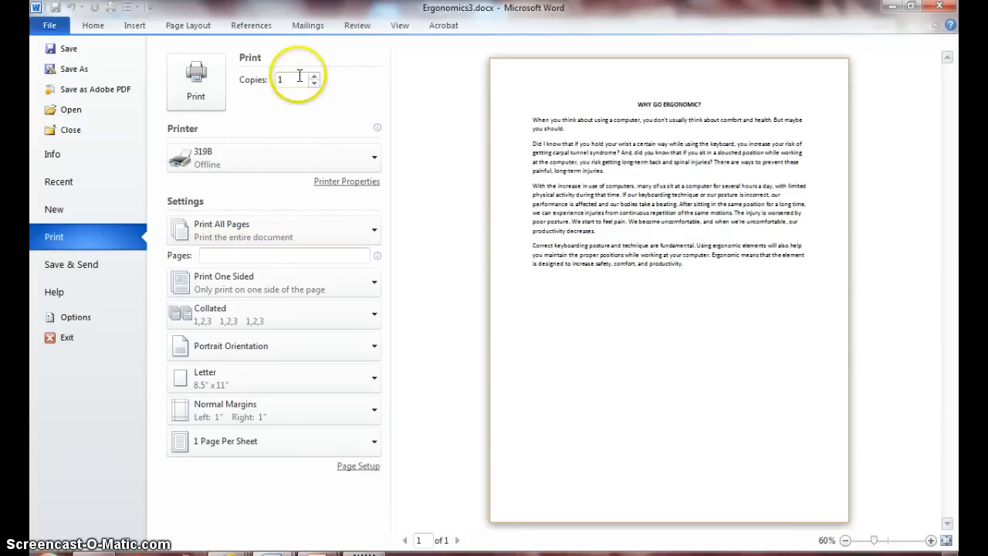
pyautogui.click(356, 26)
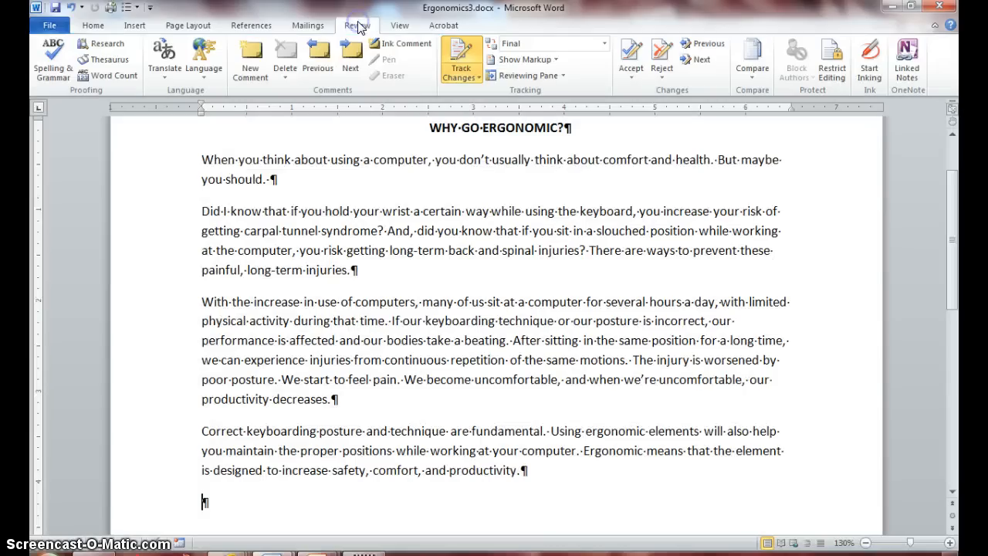
# - Switch the document back to Final: Show Markup and save it
pyautogui.click(522, 45)
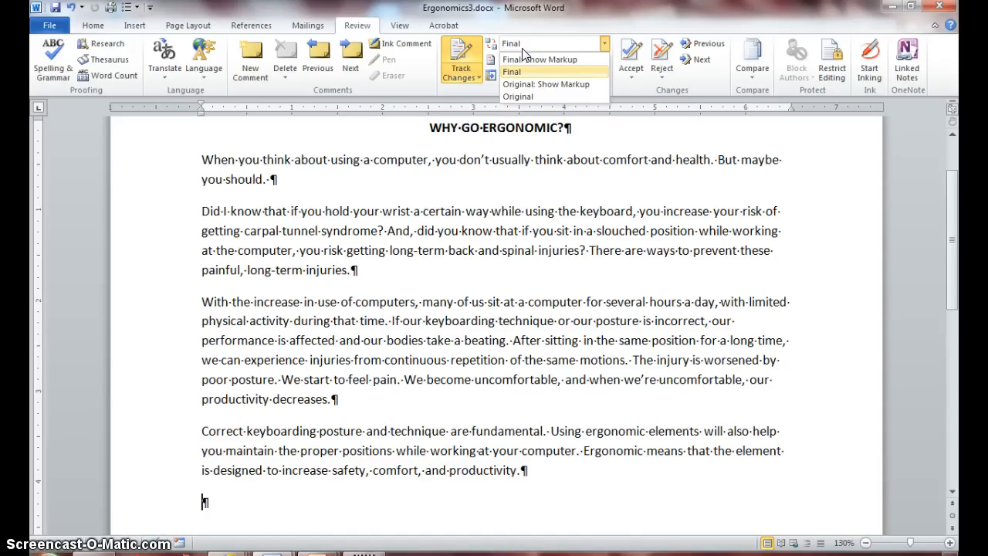
pyautogui.click(523, 59)
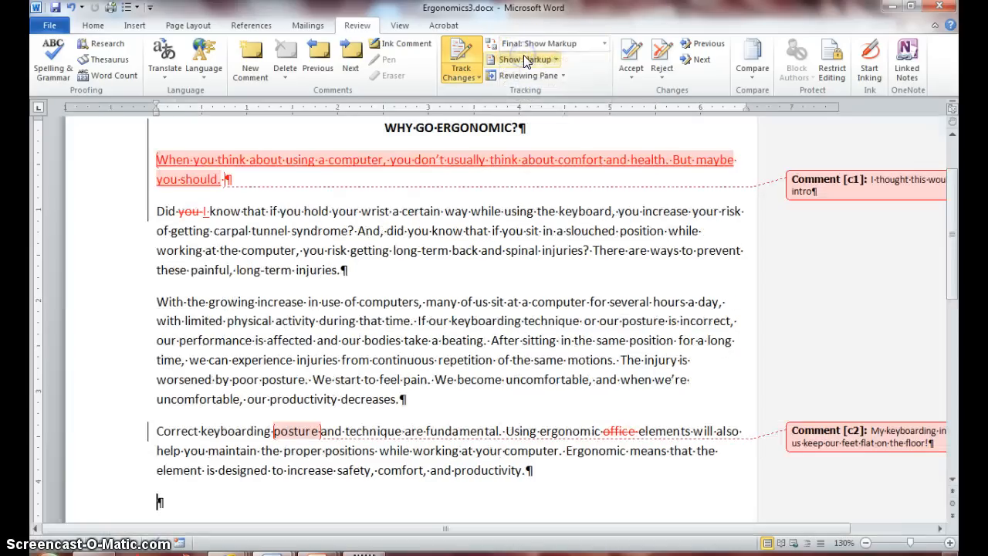
pyautogui.click(56, 9)
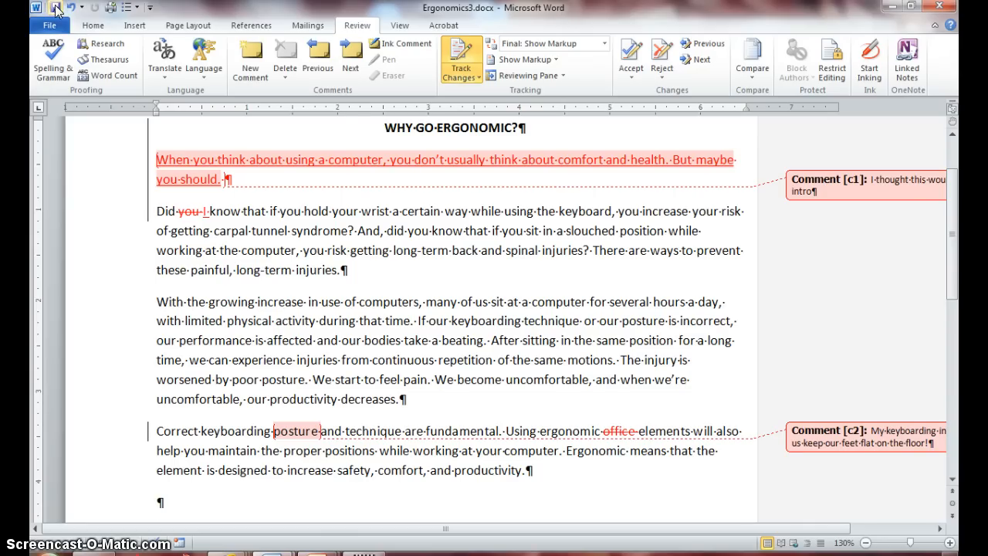
# - Display the markup of All Reviewers in the document
pyautogui.click(525, 64)
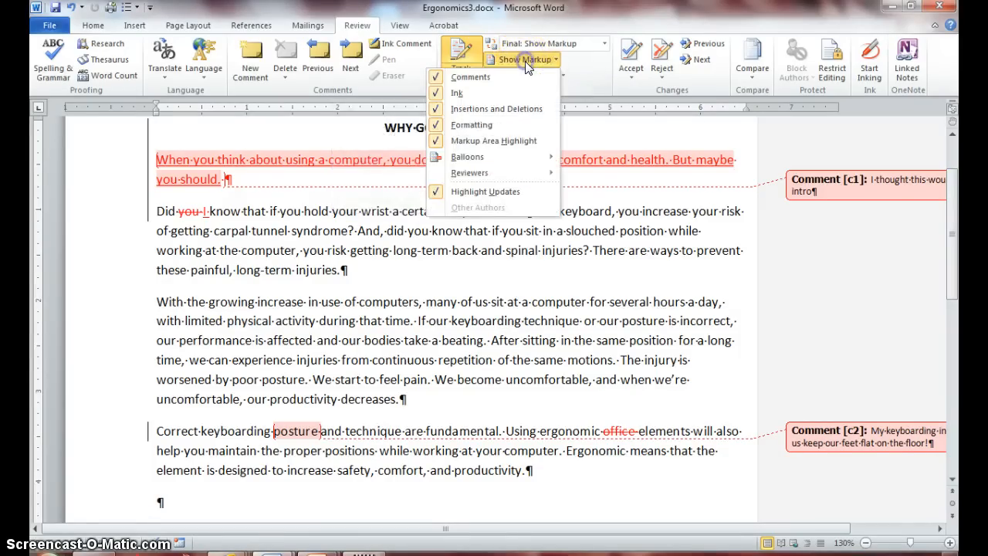
pyautogui.click(474, 173)
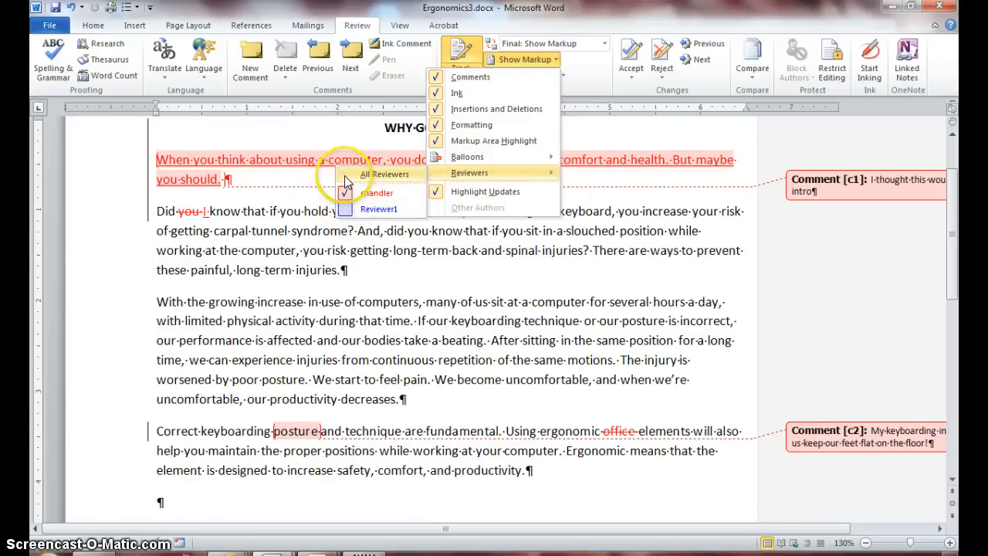
pyautogui.click(345, 174)
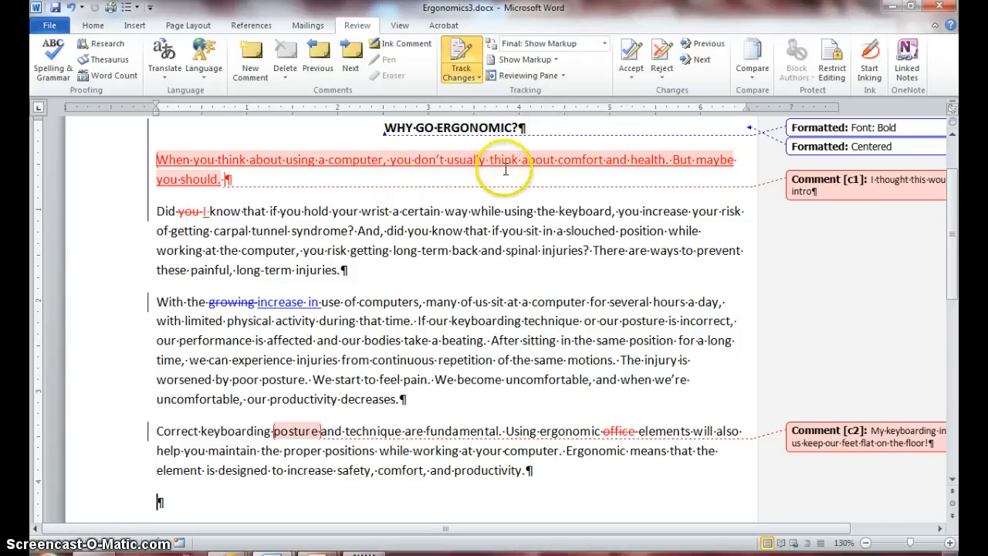
pyautogui.click(530, 60)
pyautogui.moveTo(478, 174)
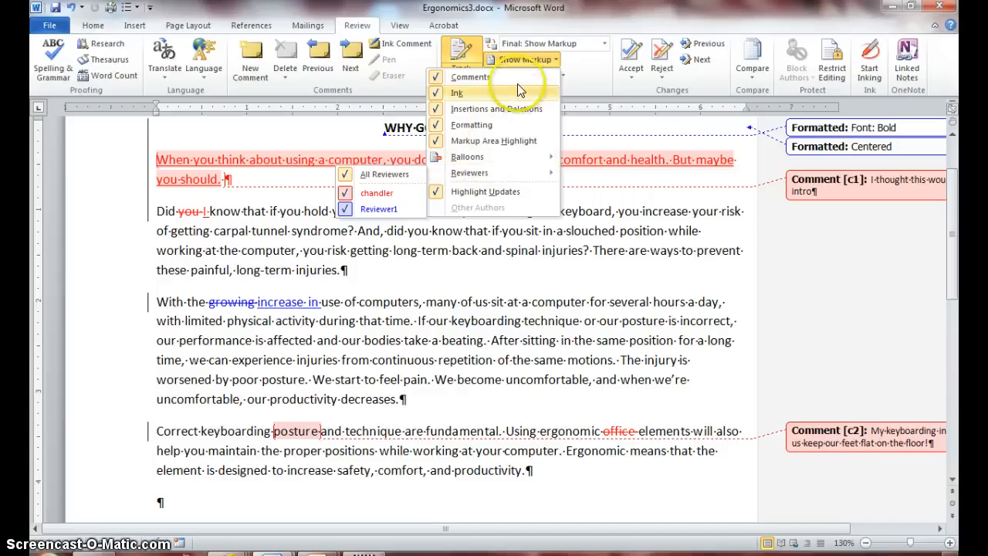
pyautogui.click(554, 46)
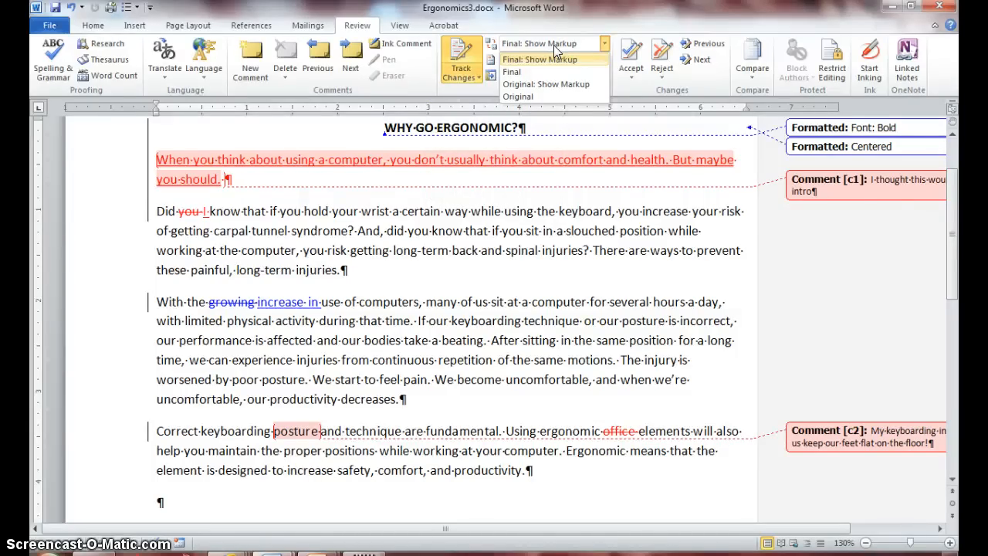
pyautogui.click(517, 286)
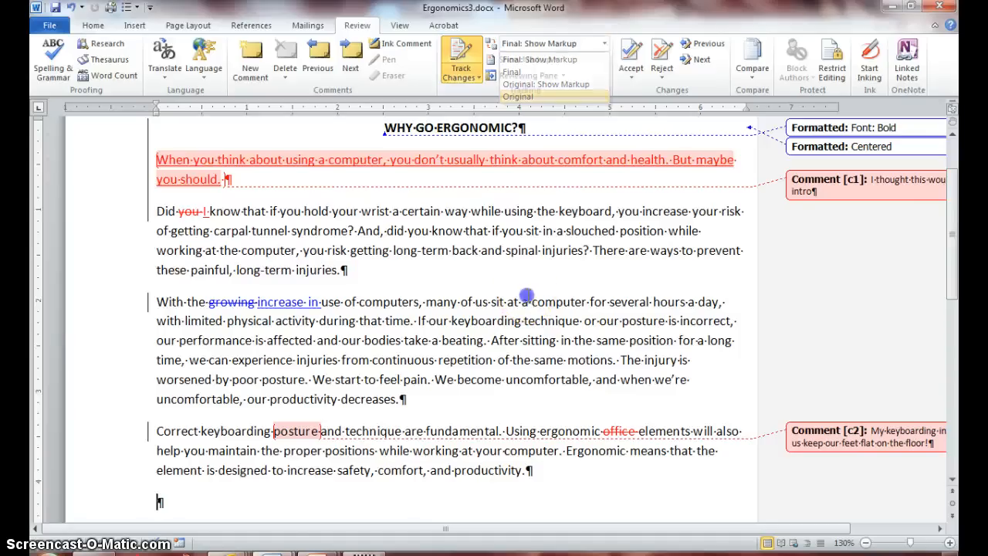